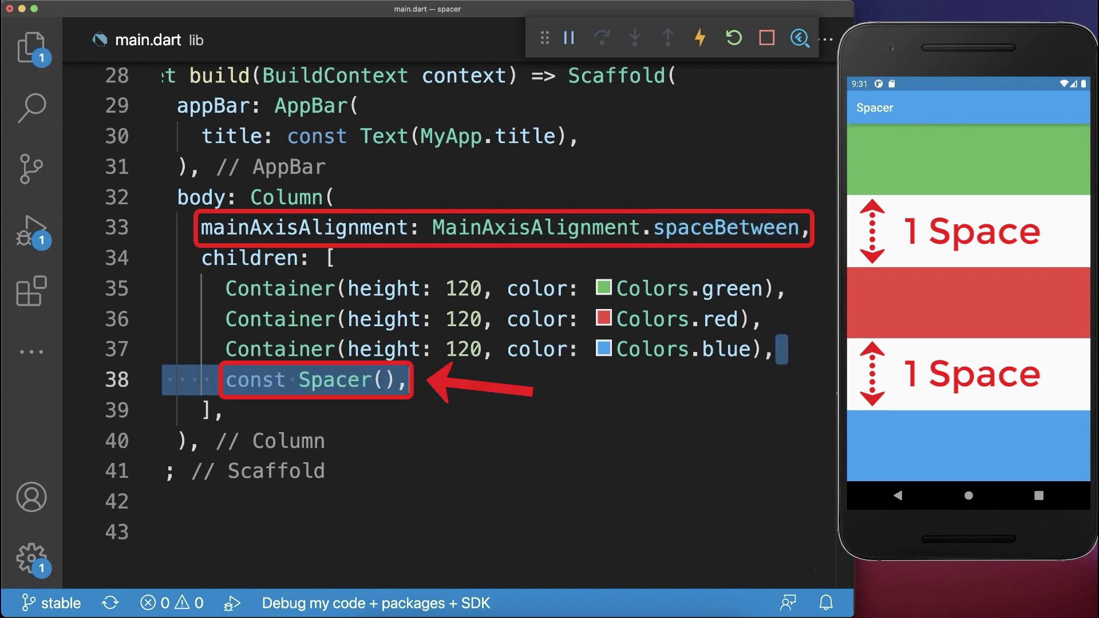
Save the file to hot-reload the containers stacked at the top above the Spacer
{"action": "key", "text": "ctrl+s"}
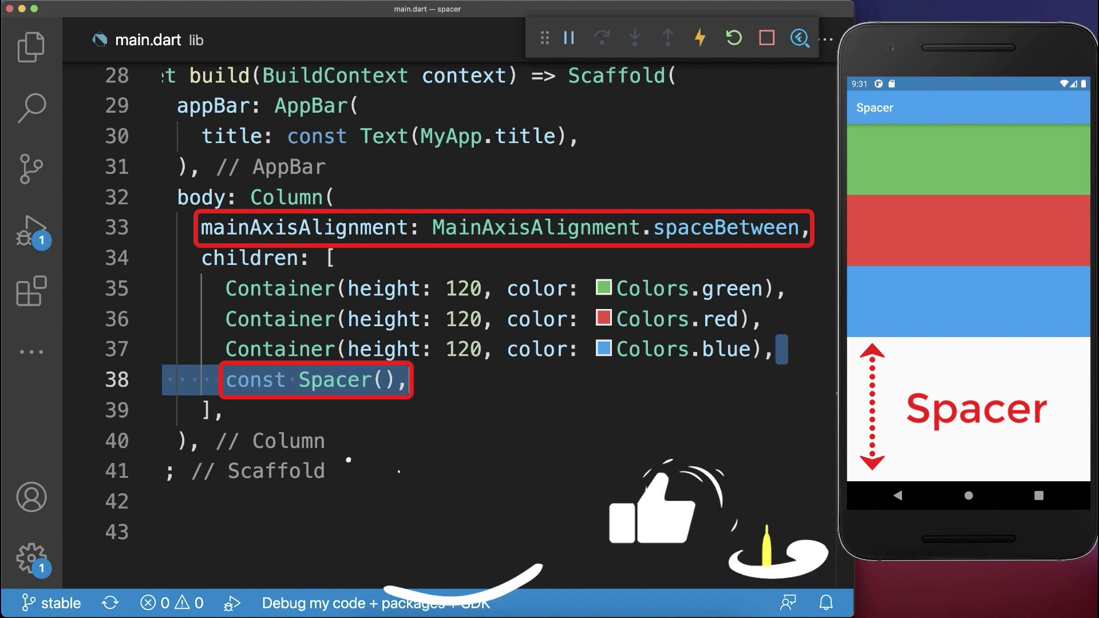